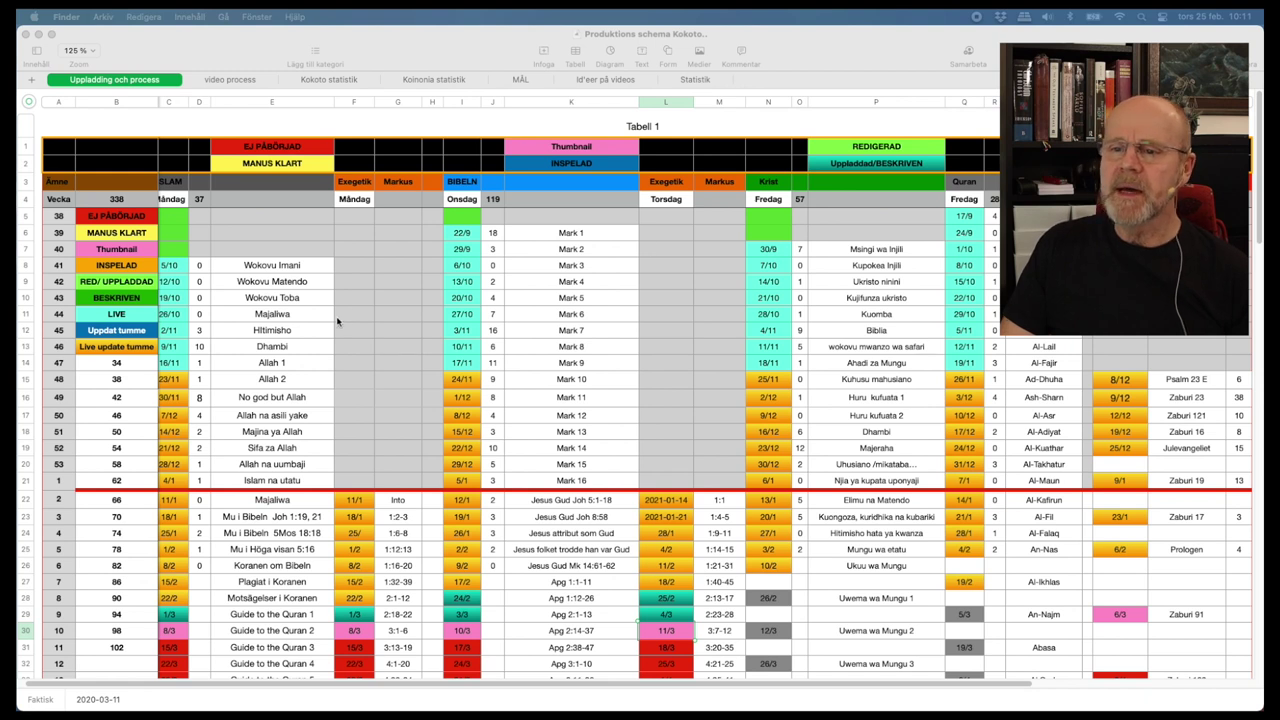
- Examine the status colour legend and the weekly video rows in the Uppladding och process sheet
scroll(355, 346, down, 3)
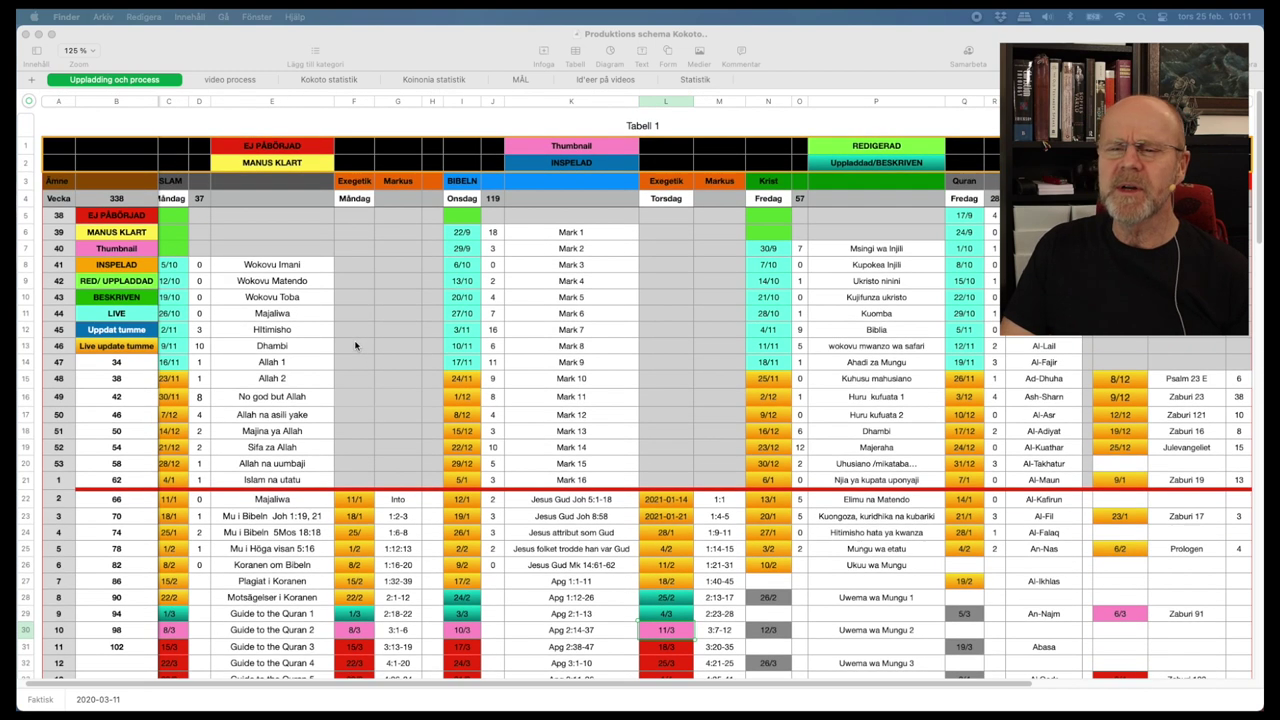
scroll(355, 346, up, 3)
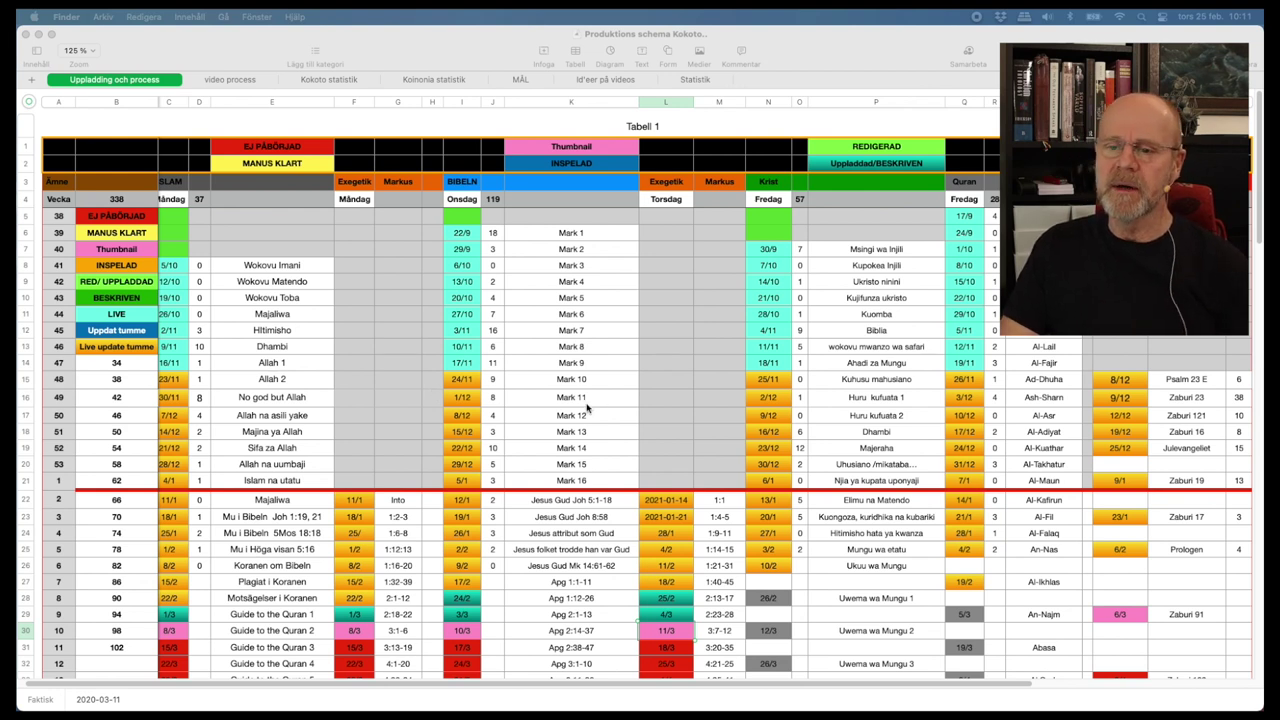
scroll(588, 406, down, 10)
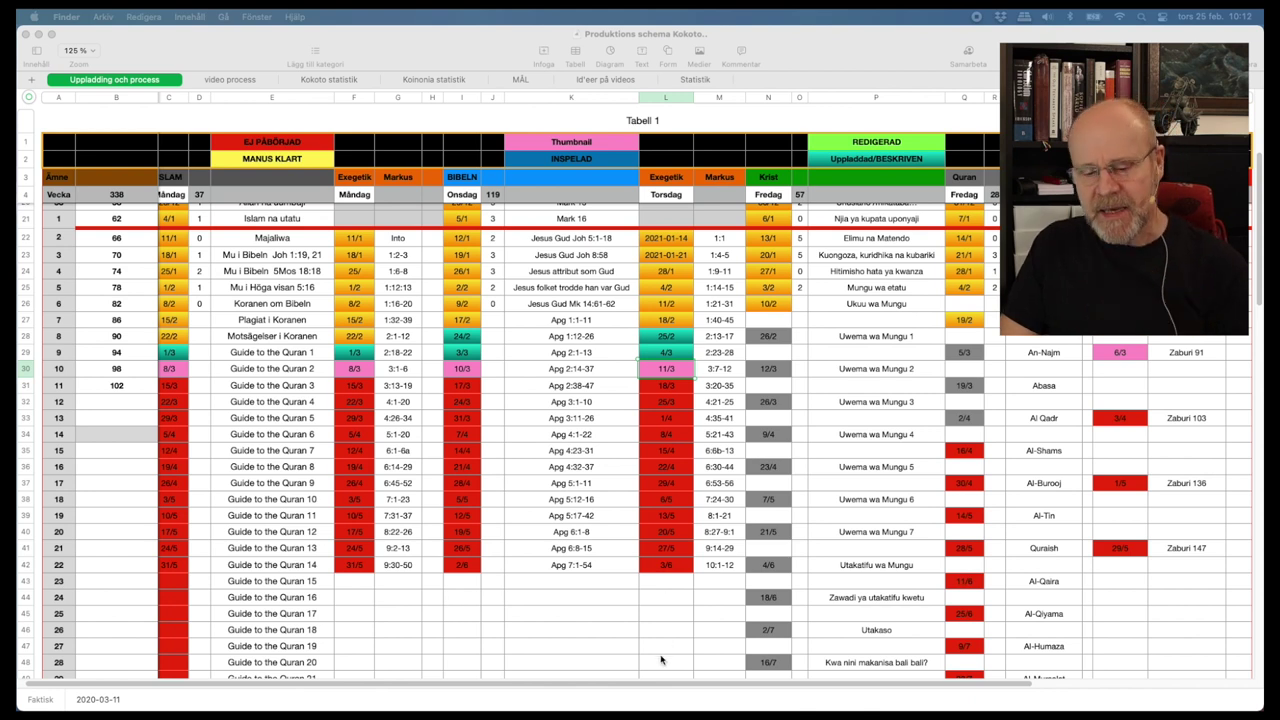
scroll(540, 437, up, 5)
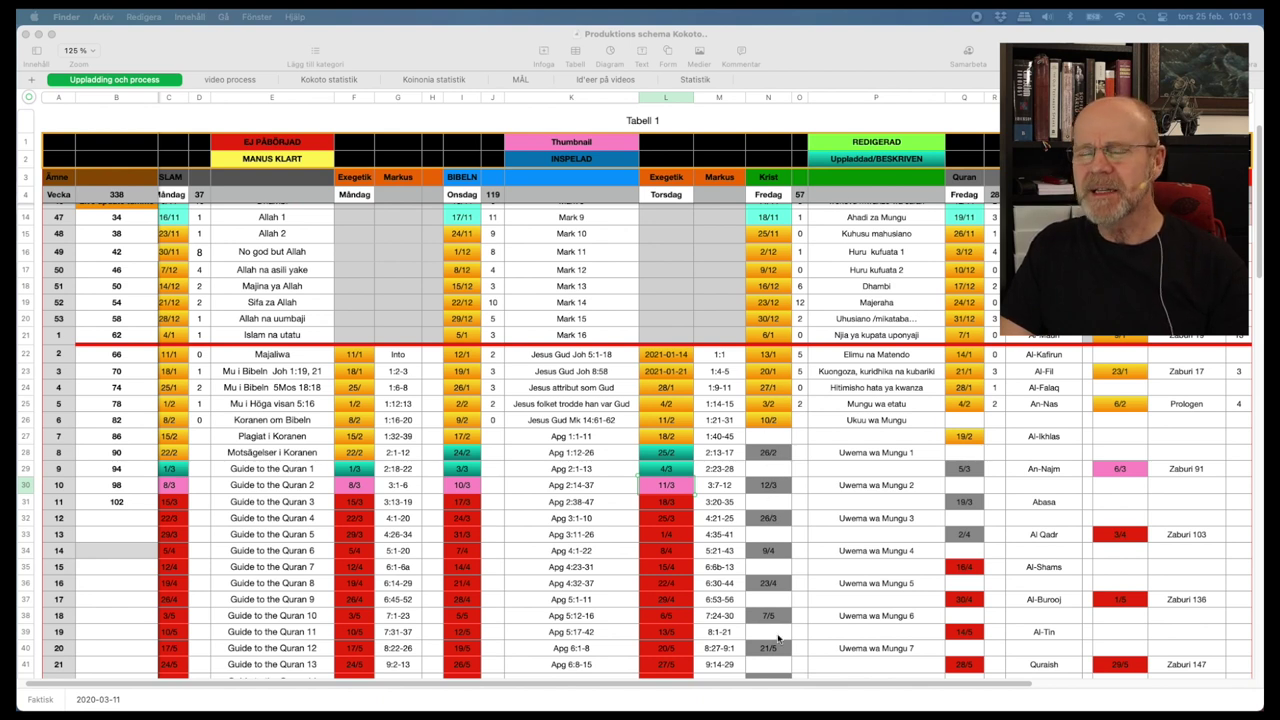
scroll(766, 462, up, 2)
scroll(766, 462, down, 1)
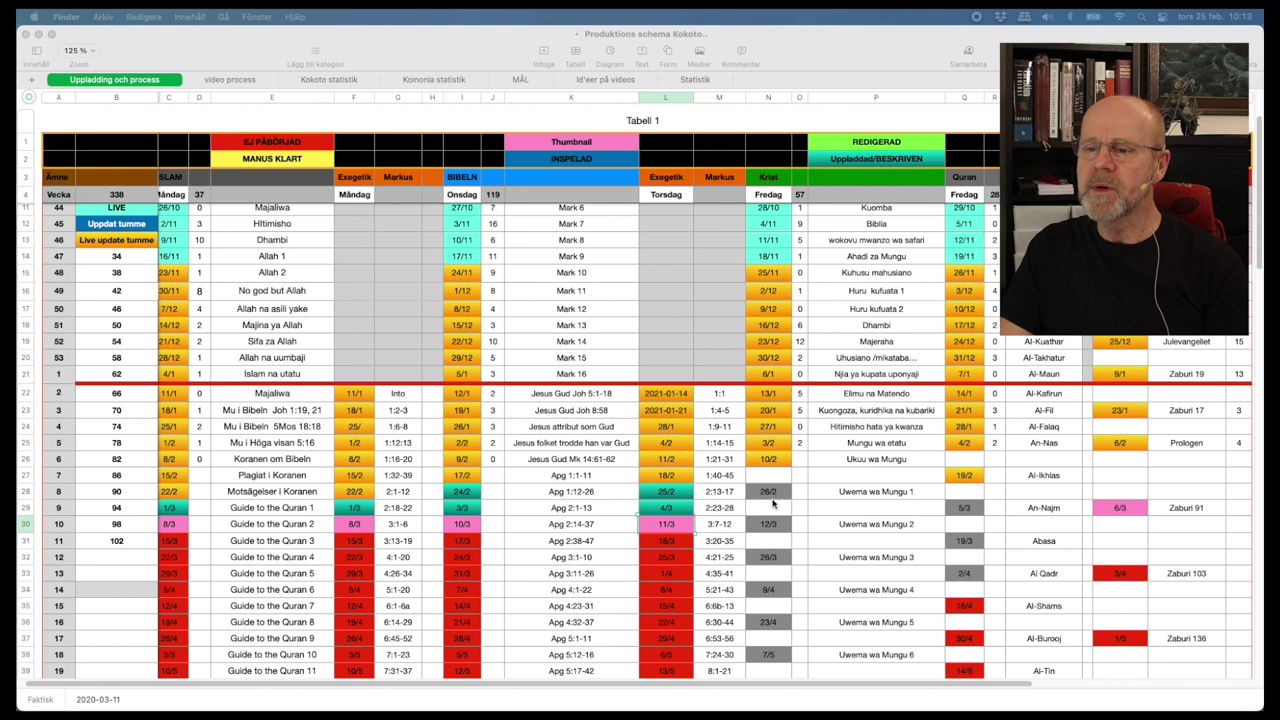
scroll(773, 503, up, 5)
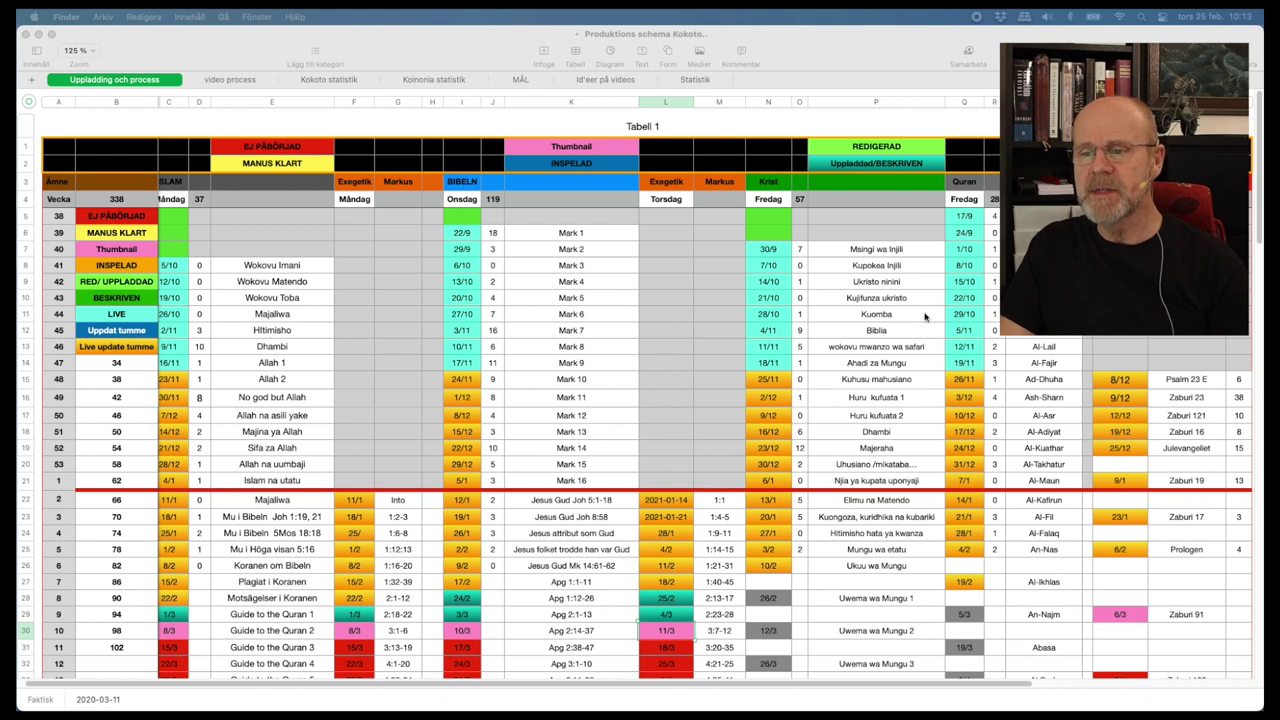
scroll(788, 474, down, 3)
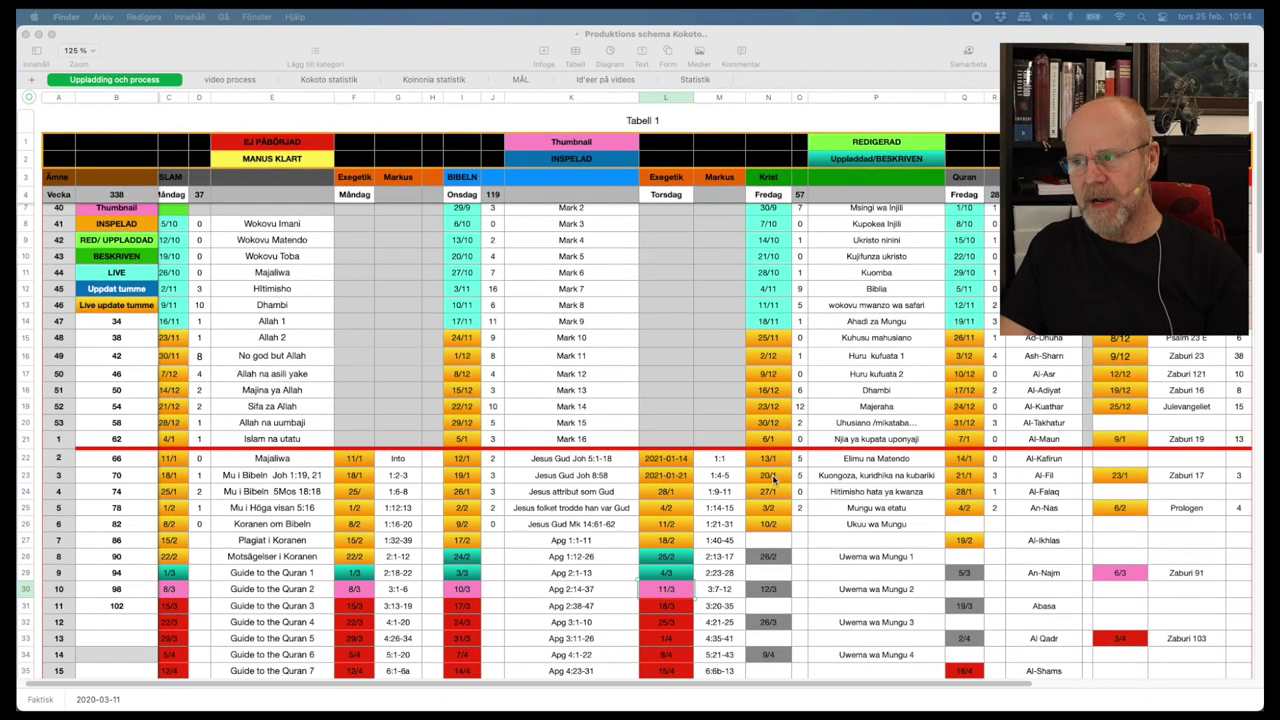
scroll(470, 250, up, 3)
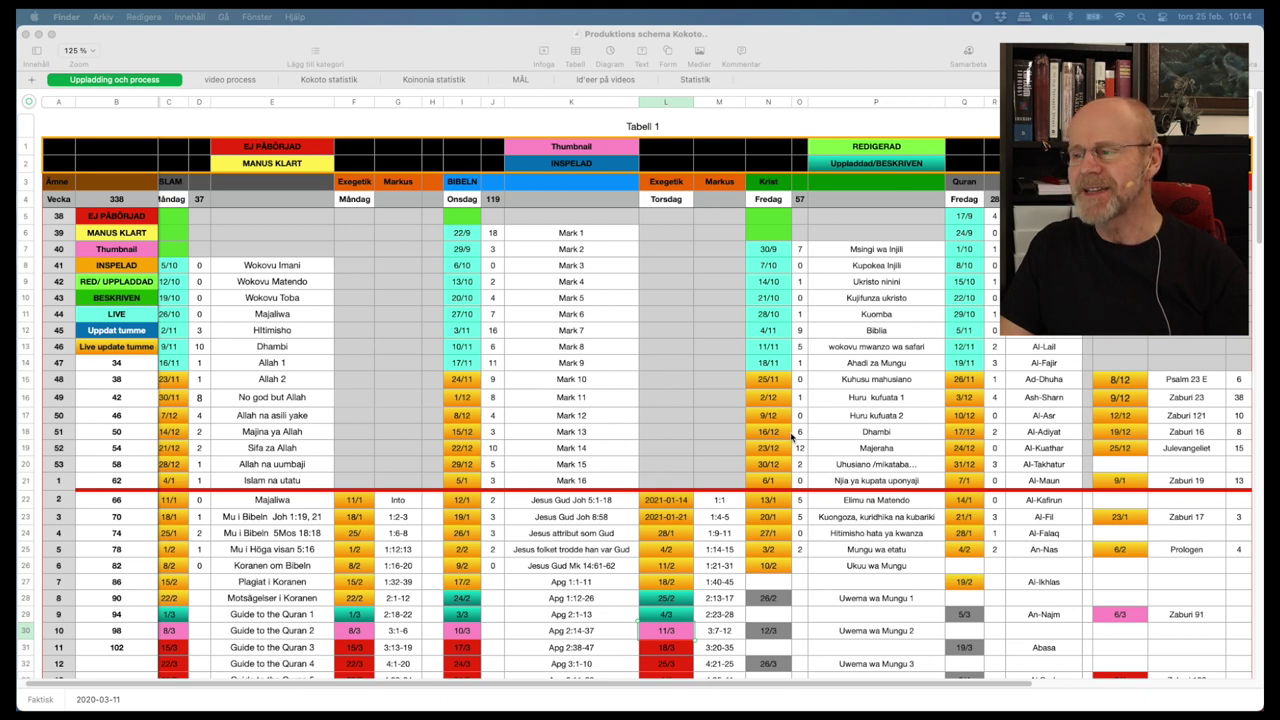
scroll(790, 432, down, 3)
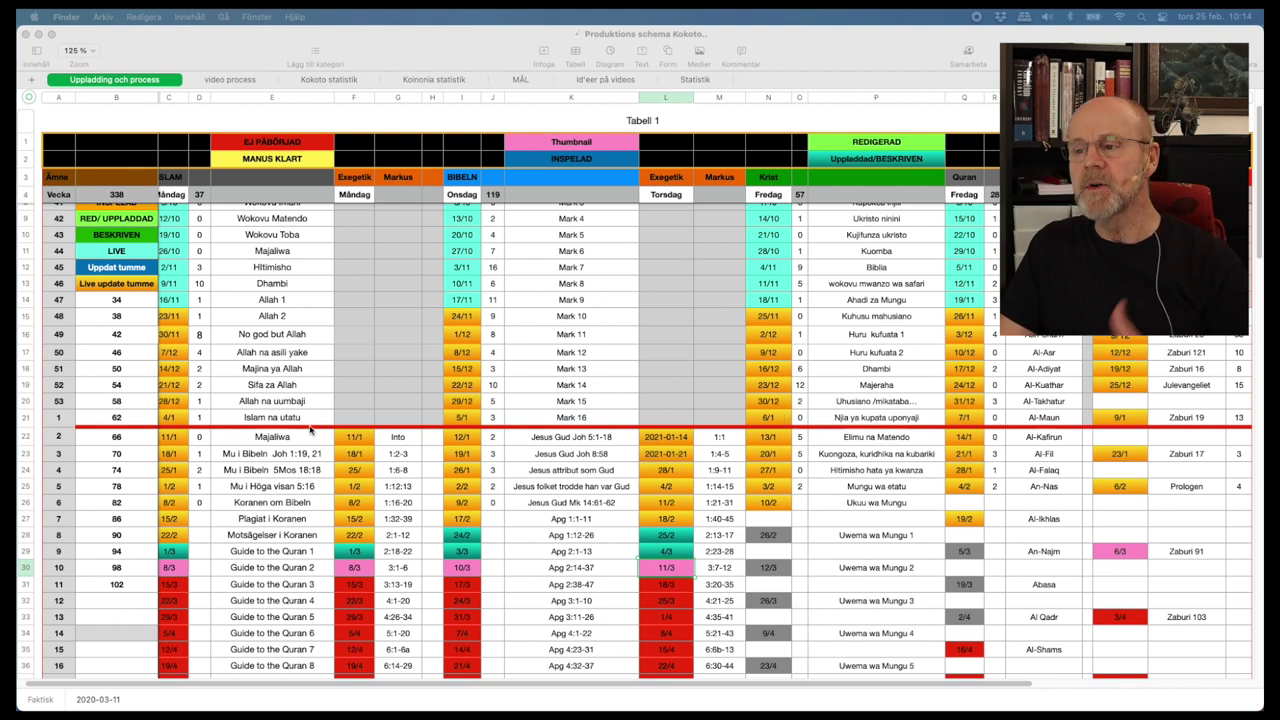
- Review the upcoming weeks in the Uppladding och process sheet, down through the planned Guide to the Quran 30 episode
scroll(330, 405, down, 2)
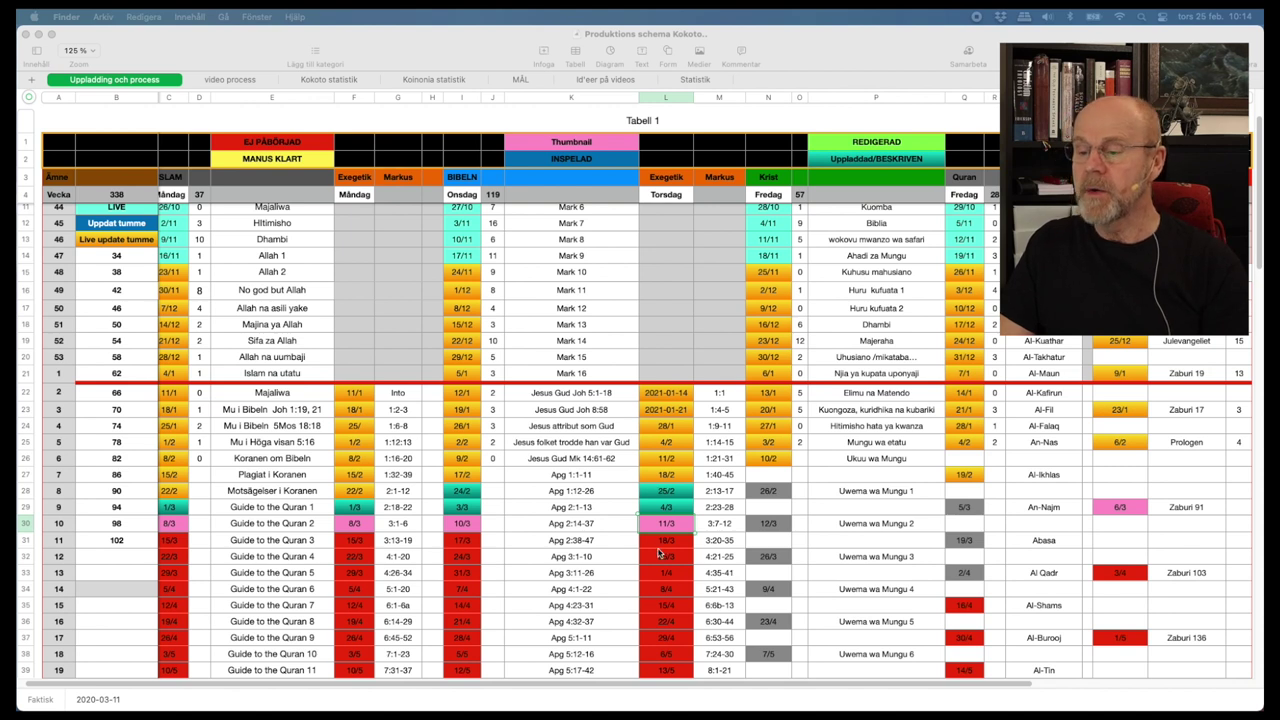
scroll(659, 553, down, 5)
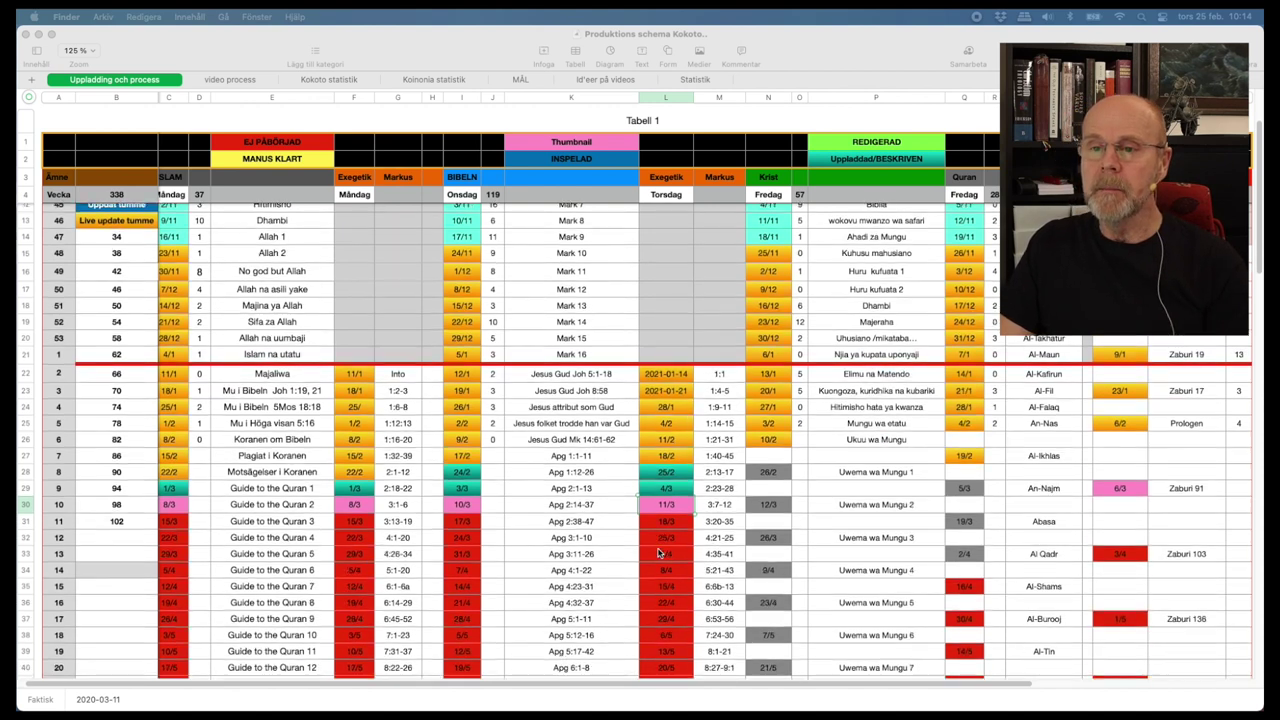
scroll(659, 553, up, 3)
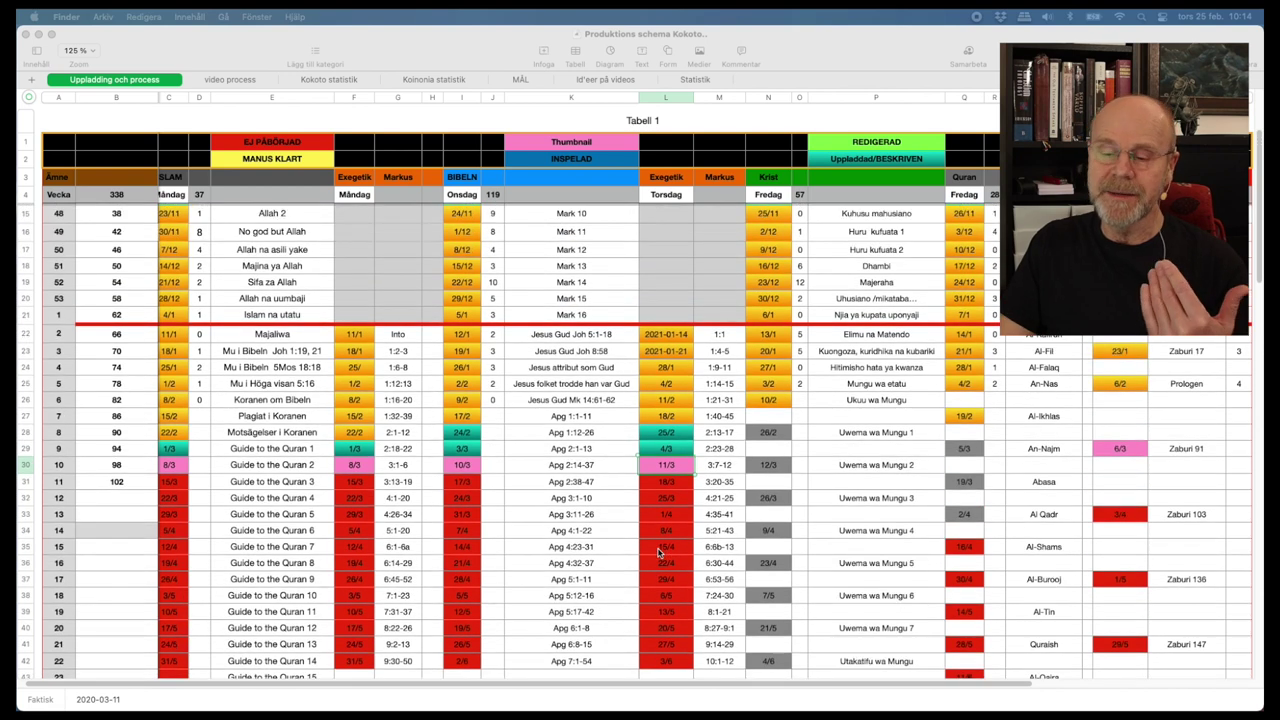
scroll(659, 553, down, 1)
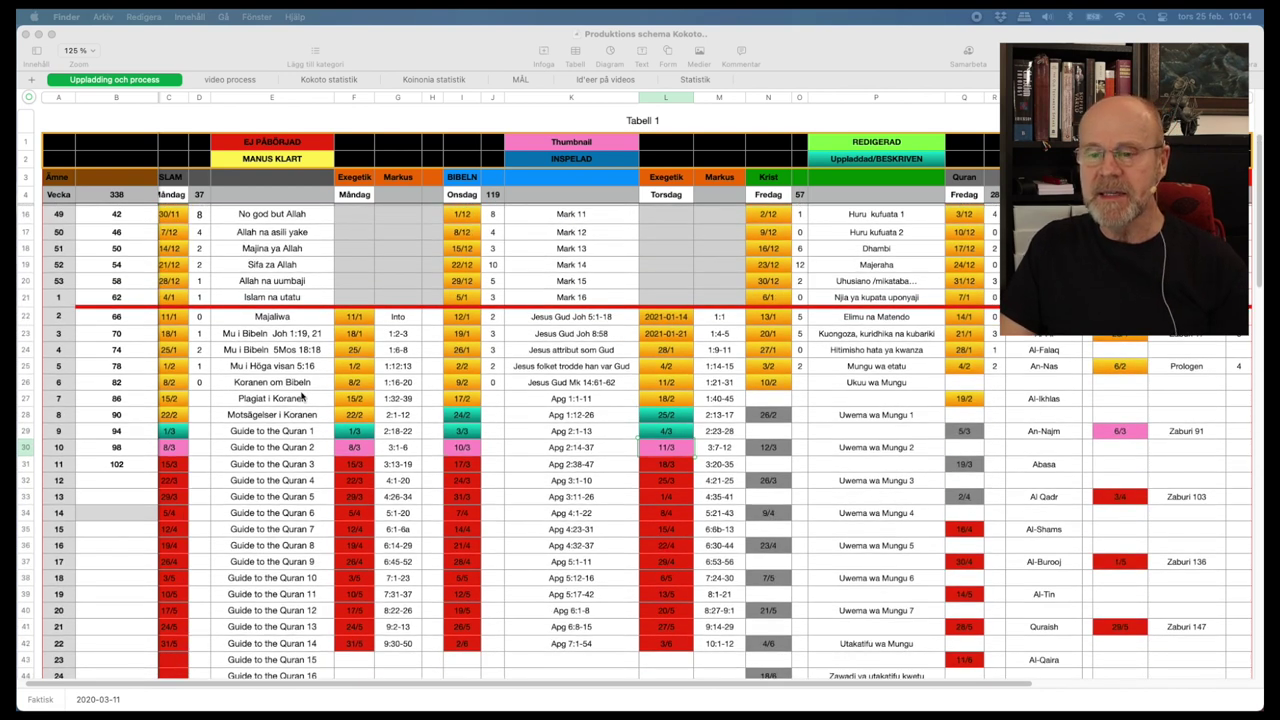
scroll(302, 397, down, 5)
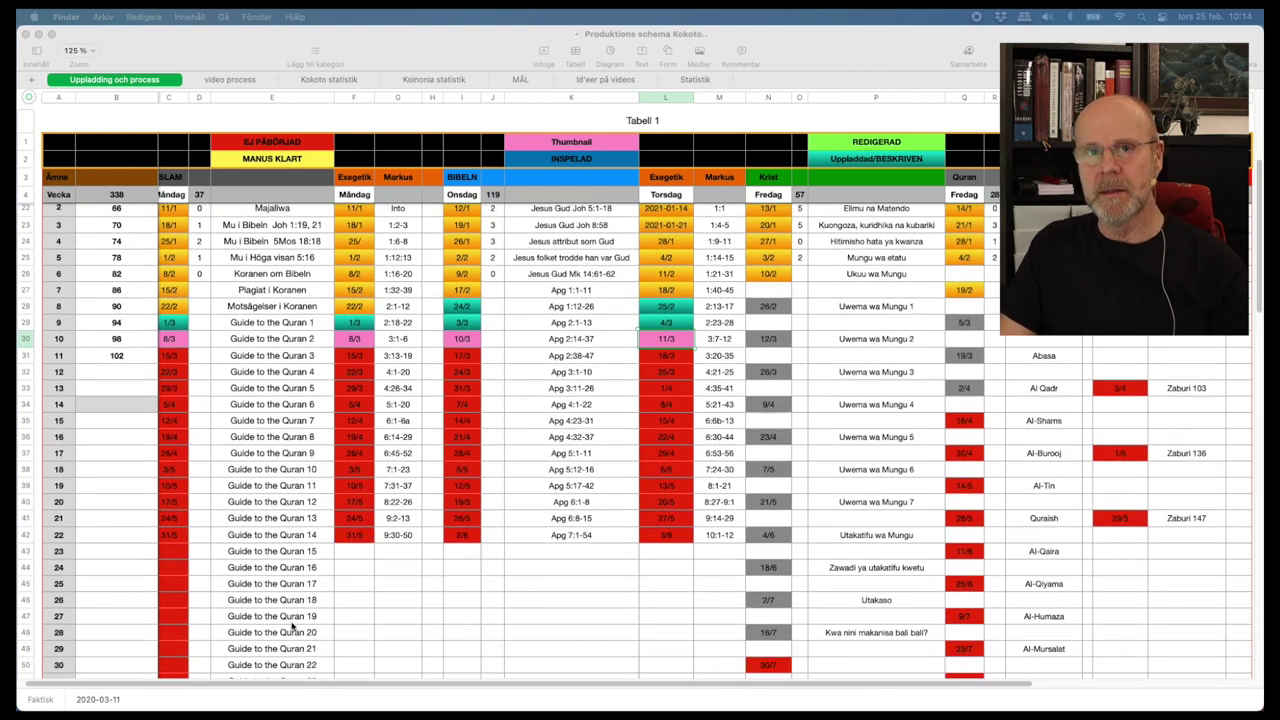
scroll(320, 574, down, 2)
scroll(320, 575, down, 3)
scroll(322, 564, down, 1)
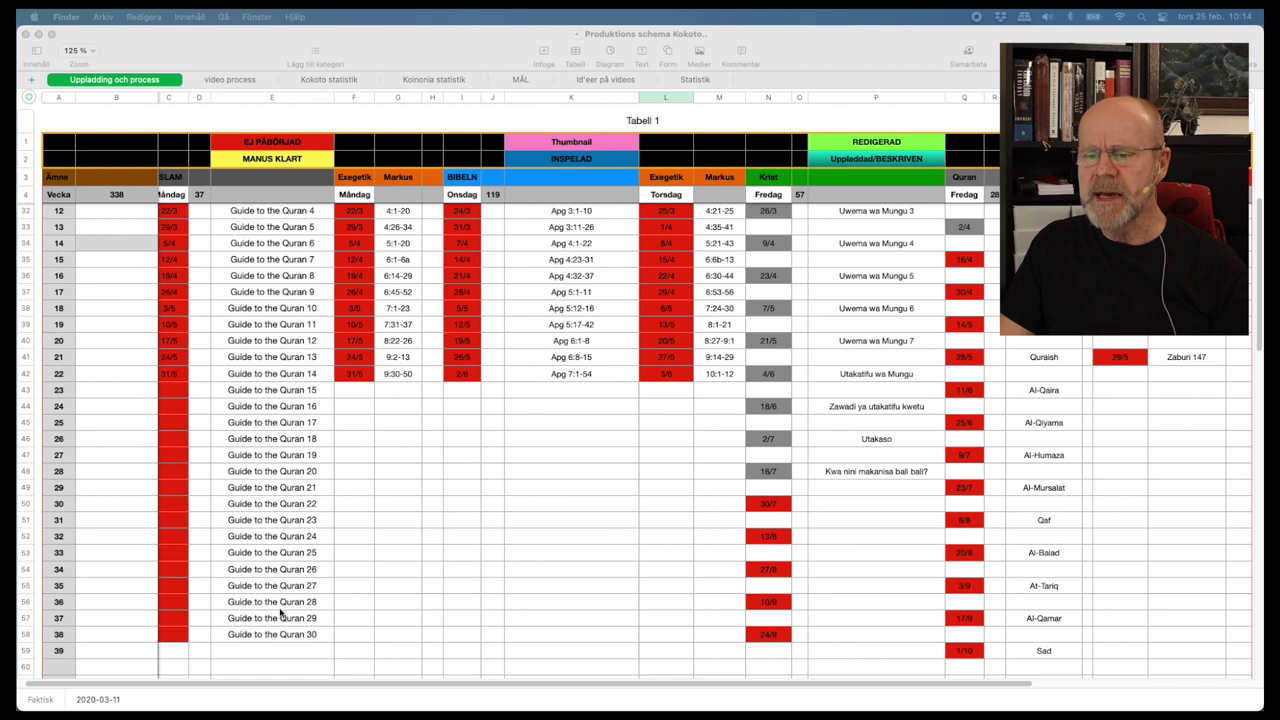
scroll(281, 614, up, 5)
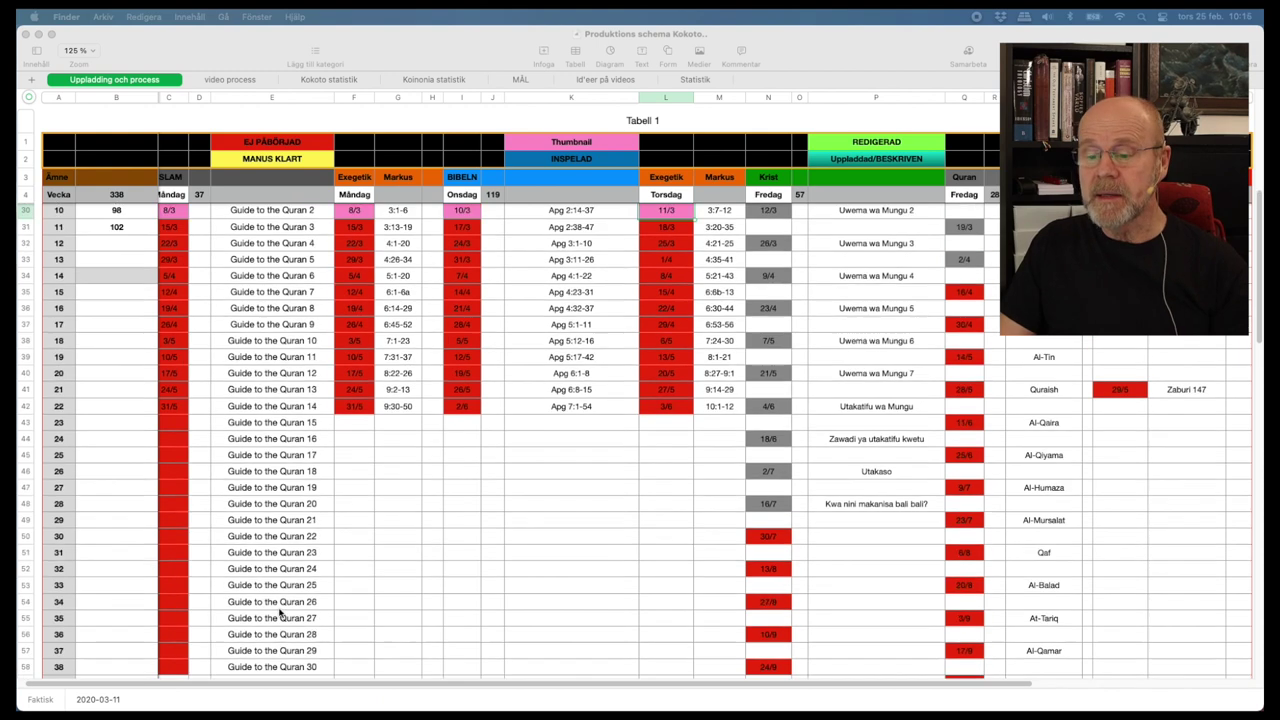
scroll(363, 393, up, 3)
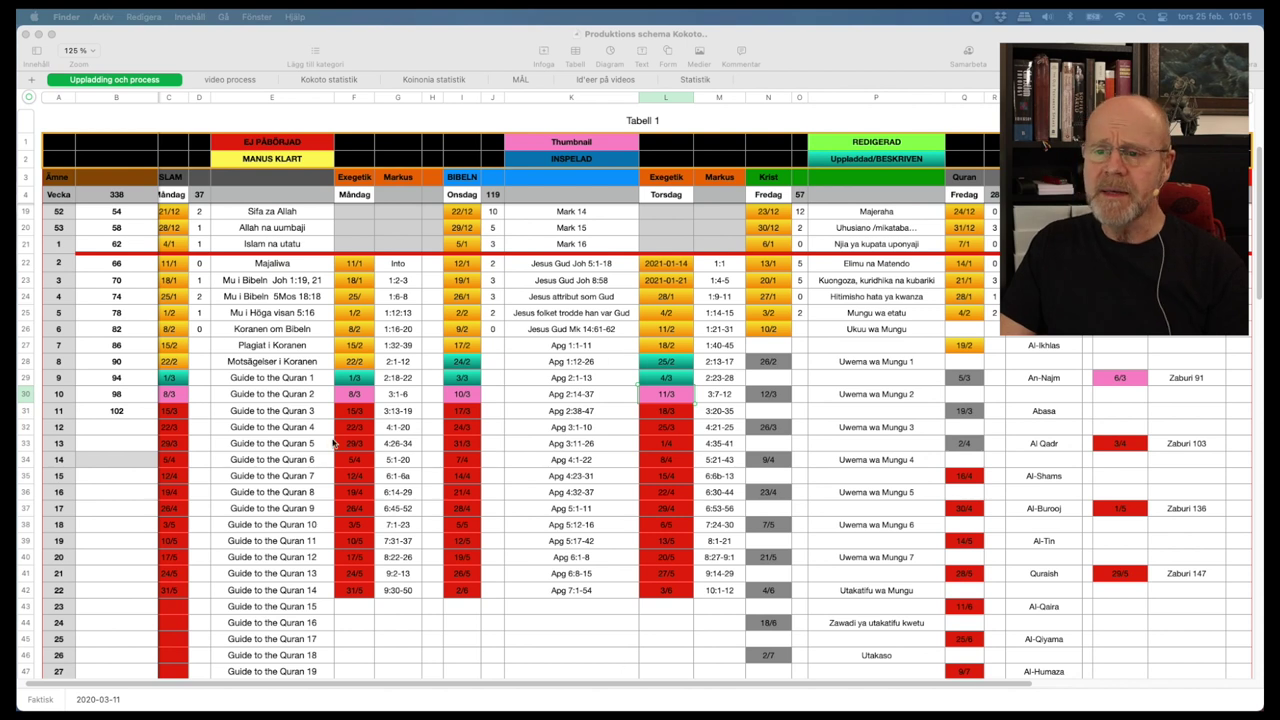
- Open the video process sheet and examine the work weeks and production stages of each video
click(231, 80)
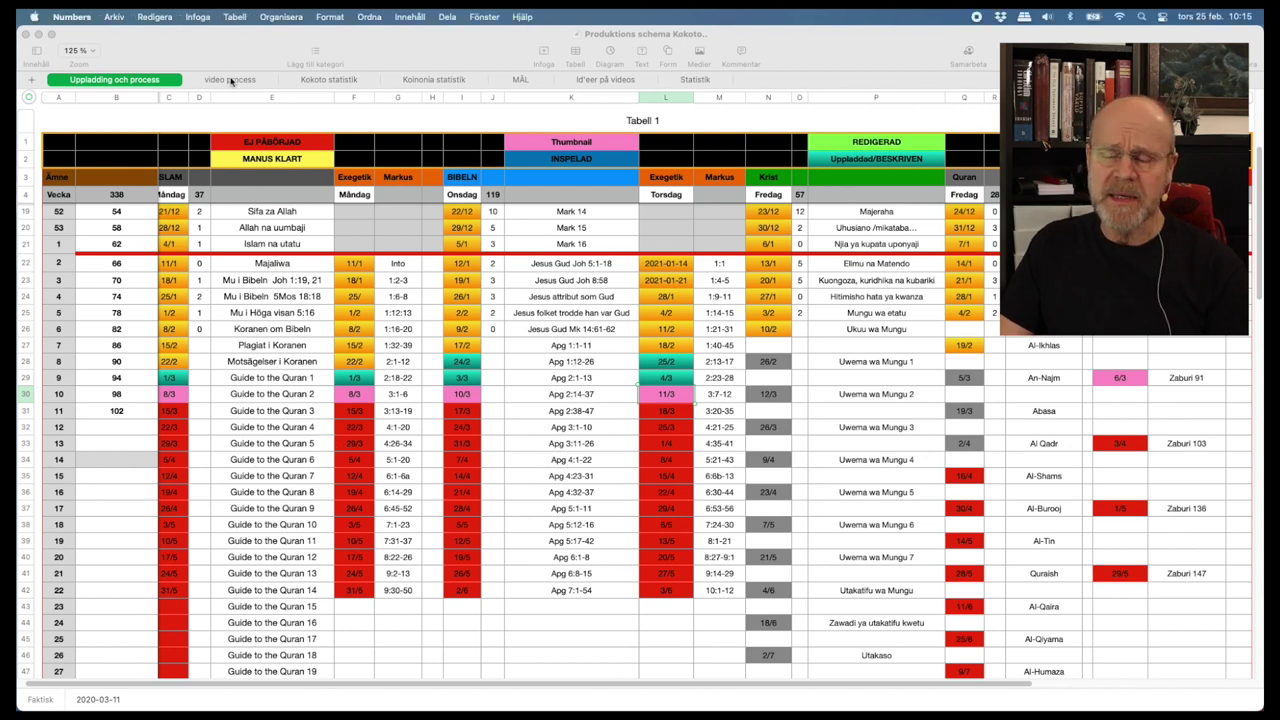
click(231, 80)
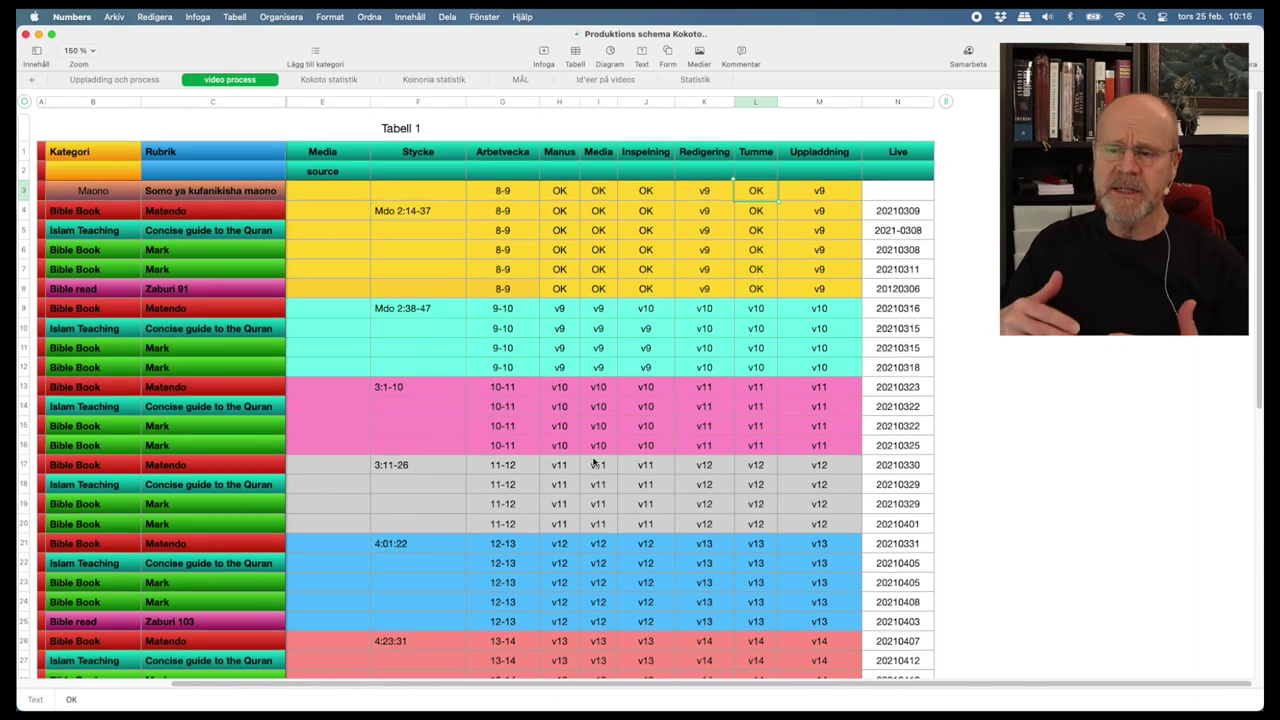
scroll(593, 462, down, 1)
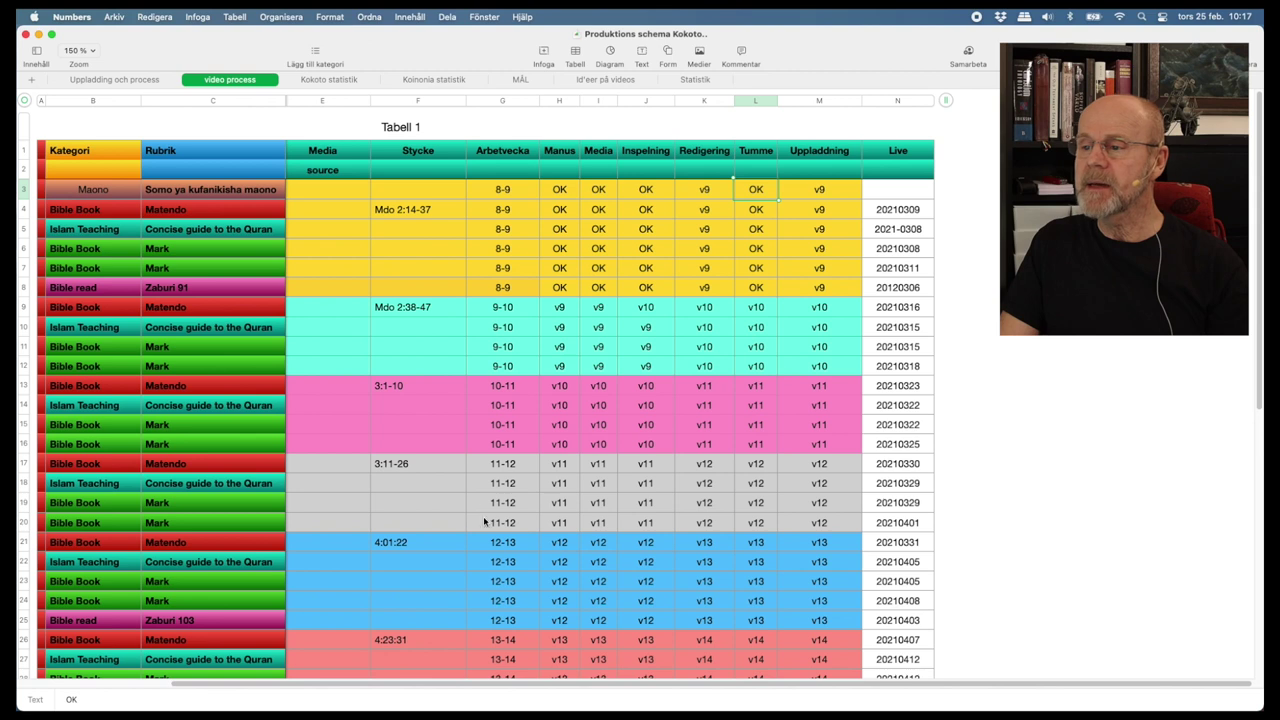
scroll(520, 470, down, 3)
scroll(530, 430, up, 3)
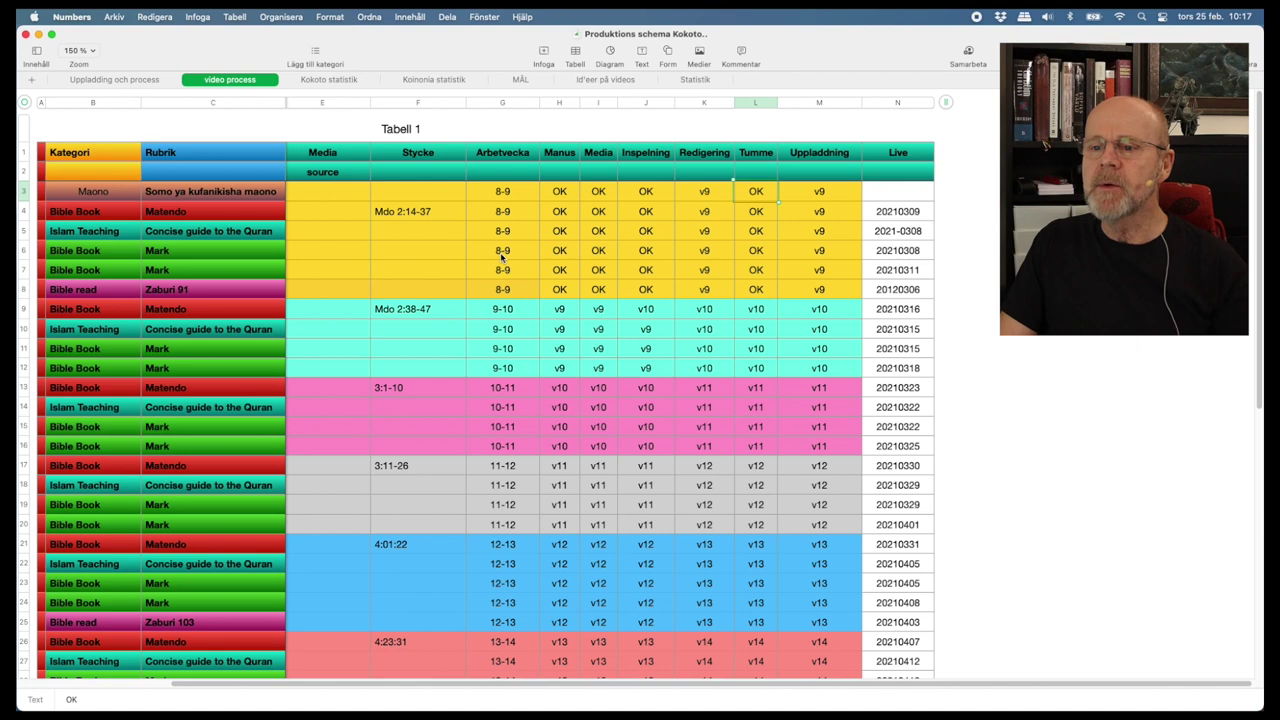
- Check the week 10 SLAM entry in the Uppladding och process sheet against the video process sheet
click(142, 85)
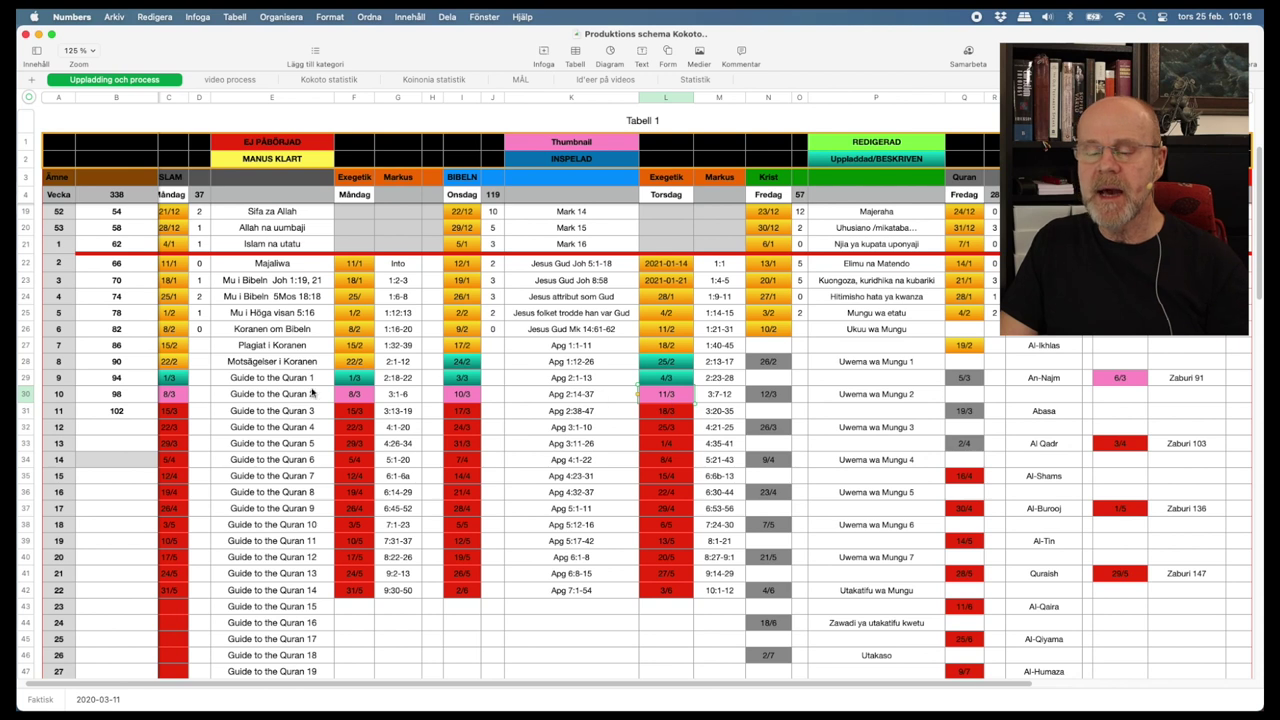
click(180, 399)
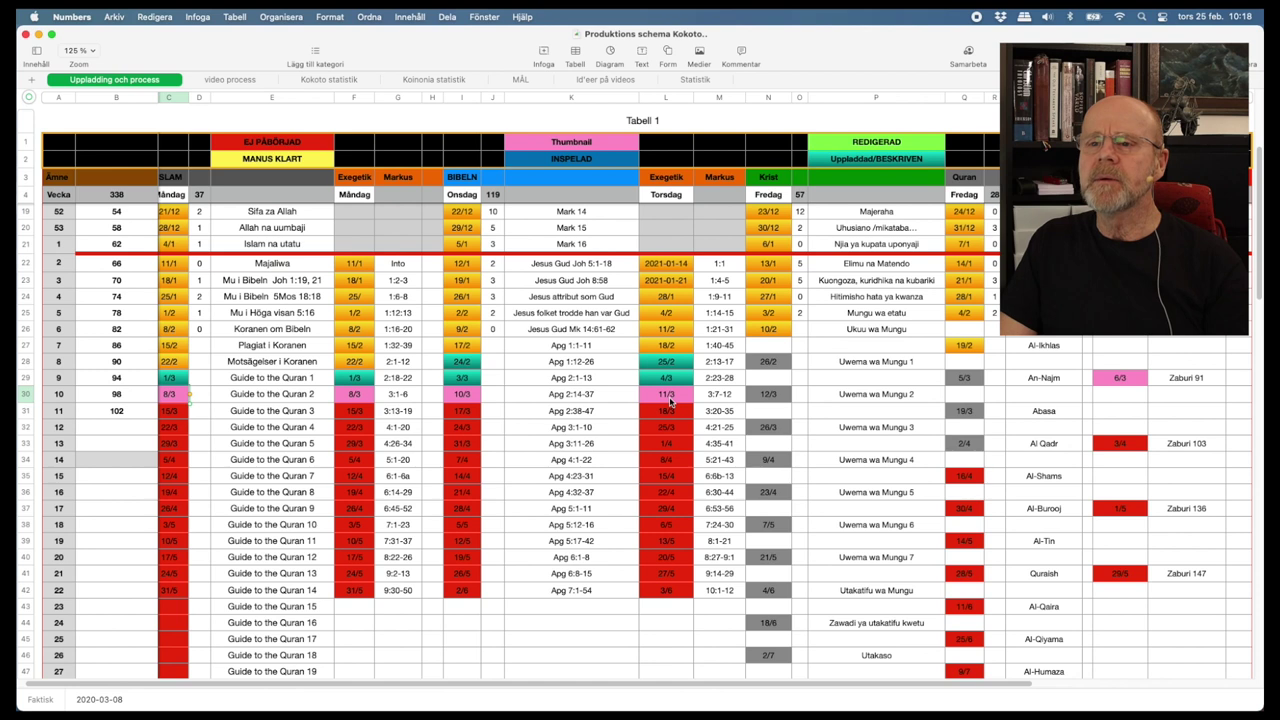
click(246, 83)
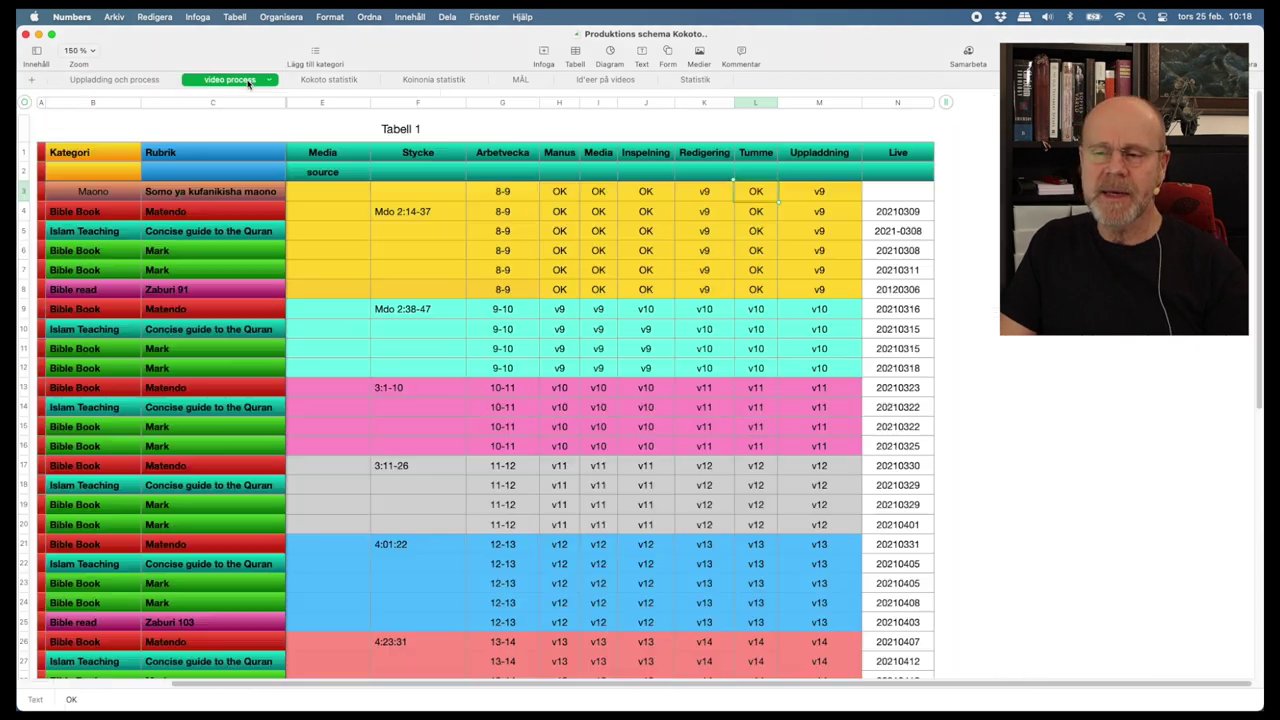
- View the monthly channel figures in the Kokoto statistik and Koinonia statistik sheets
click(330, 80)
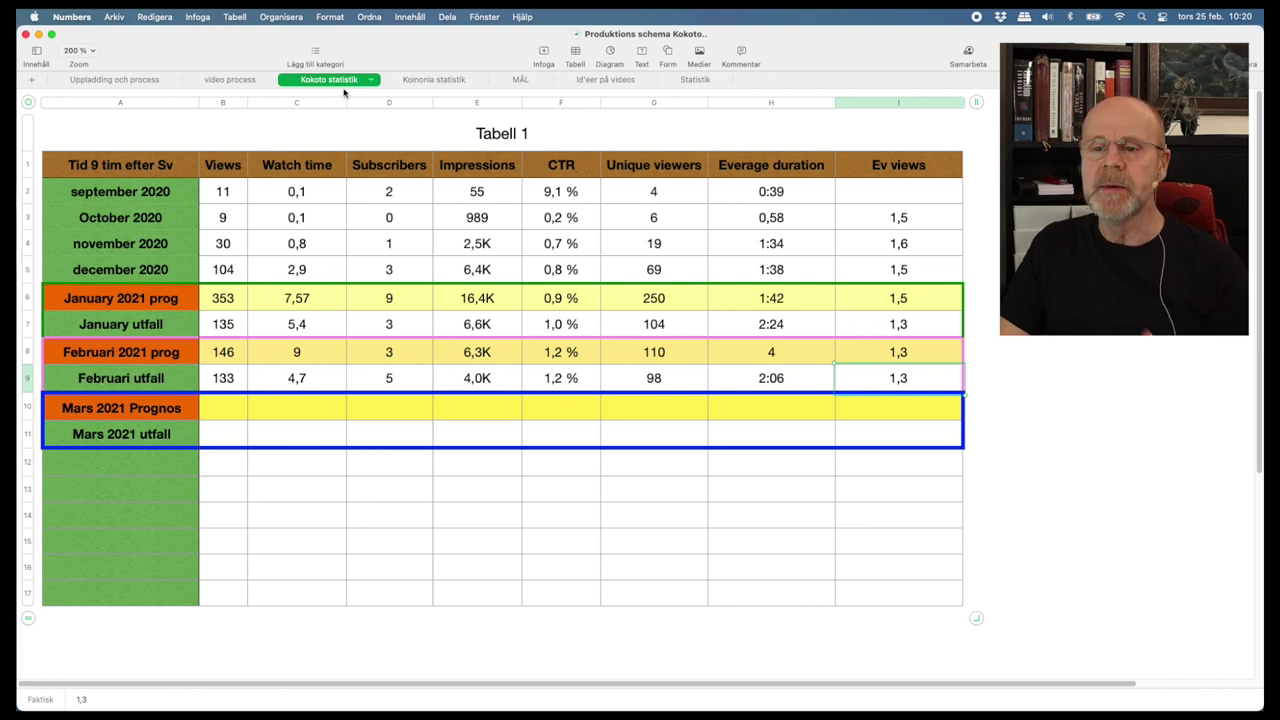
click(419, 80)
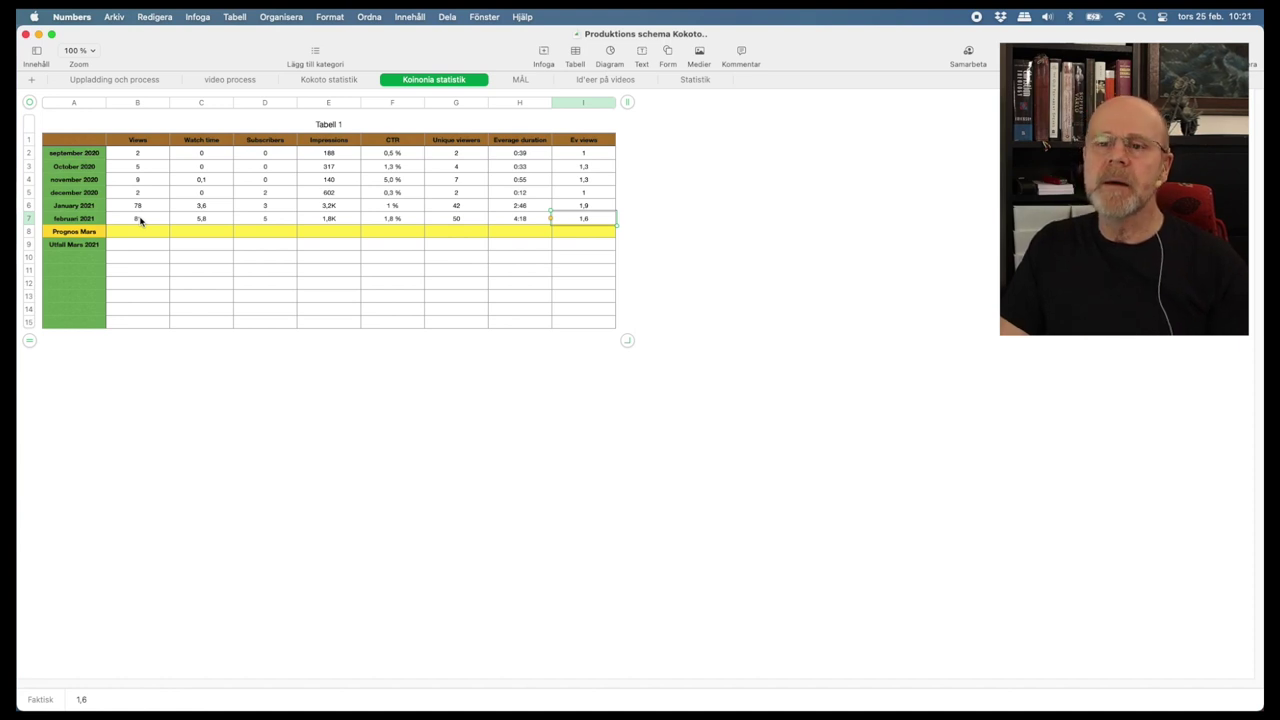
- Return to the Uppladding och process sheet and close the production schedule document
click(114, 82)
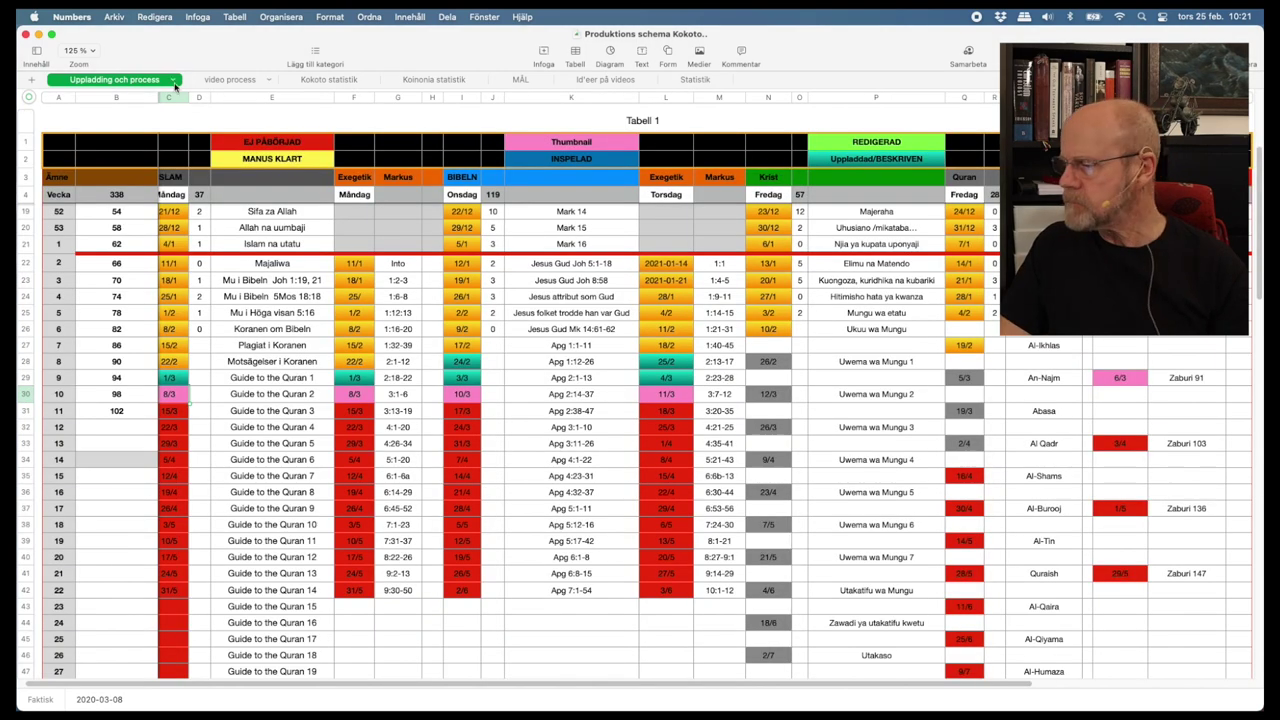
click(25, 34)
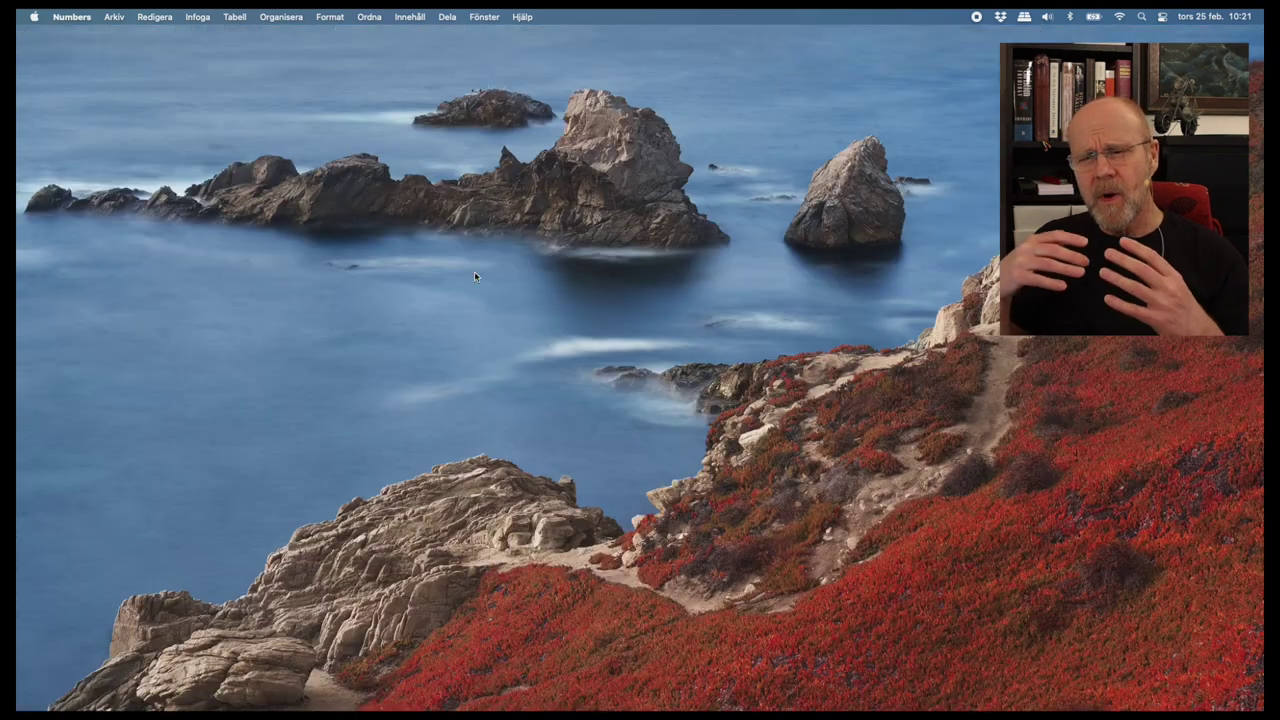